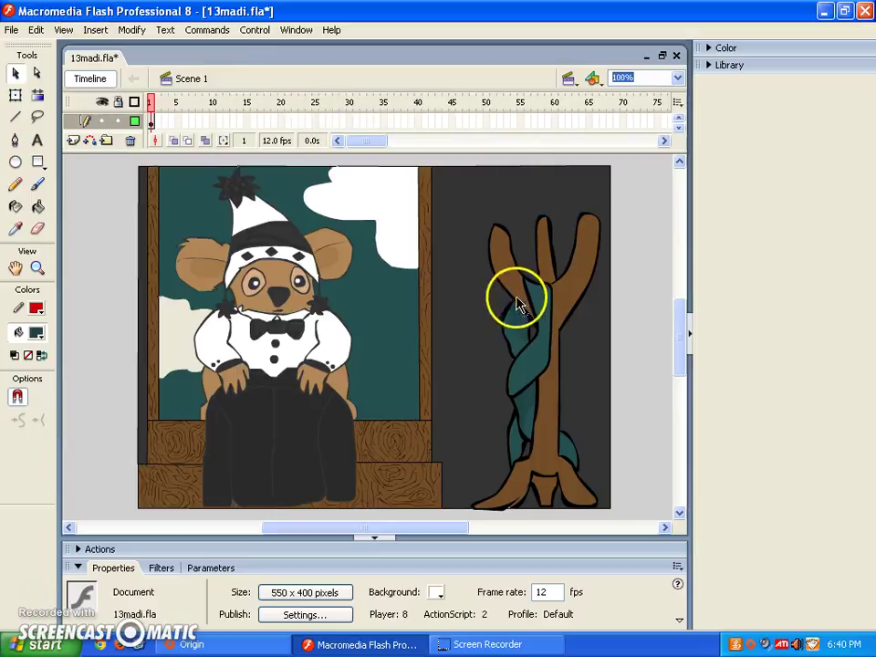
Step: Revert the teal scarf to its previous wrap around the coat rack
{"action": "key", "text": "ctrl+z"}
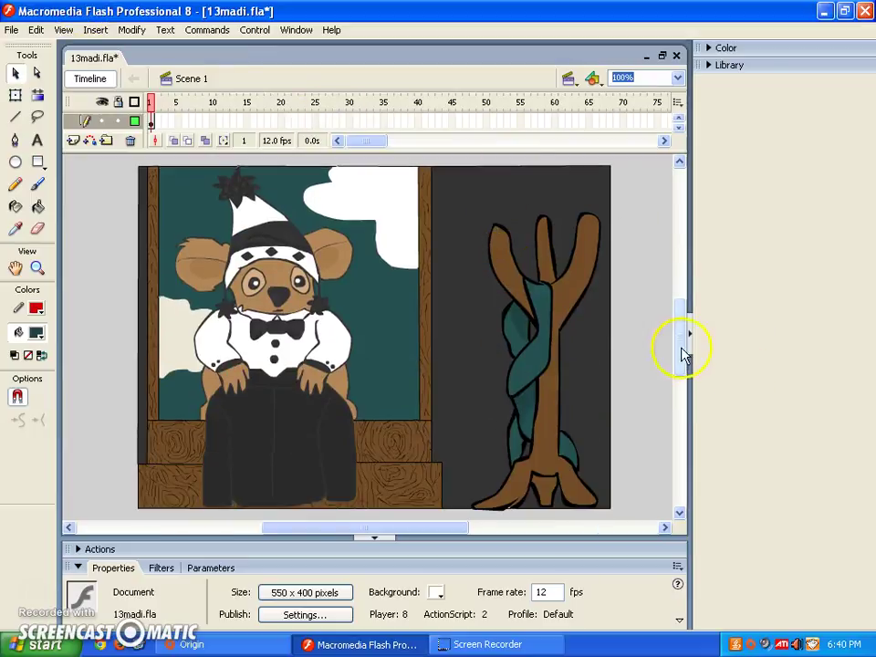
{"action": "left_click_drag", "start_coordinate": [682, 355], "coordinate": [680, 350]}
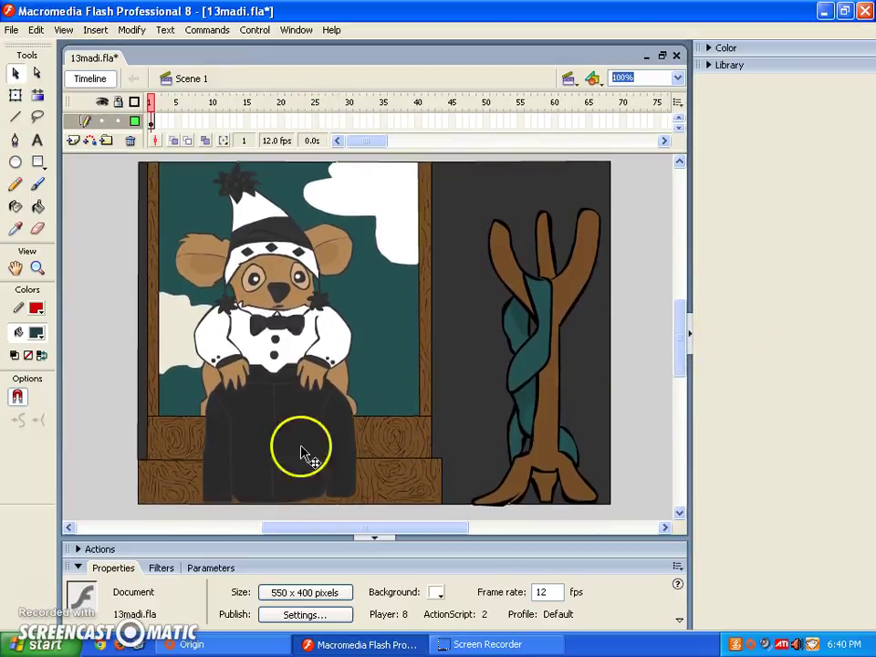
{"action": "left_click", "coordinate": [247, 439]}
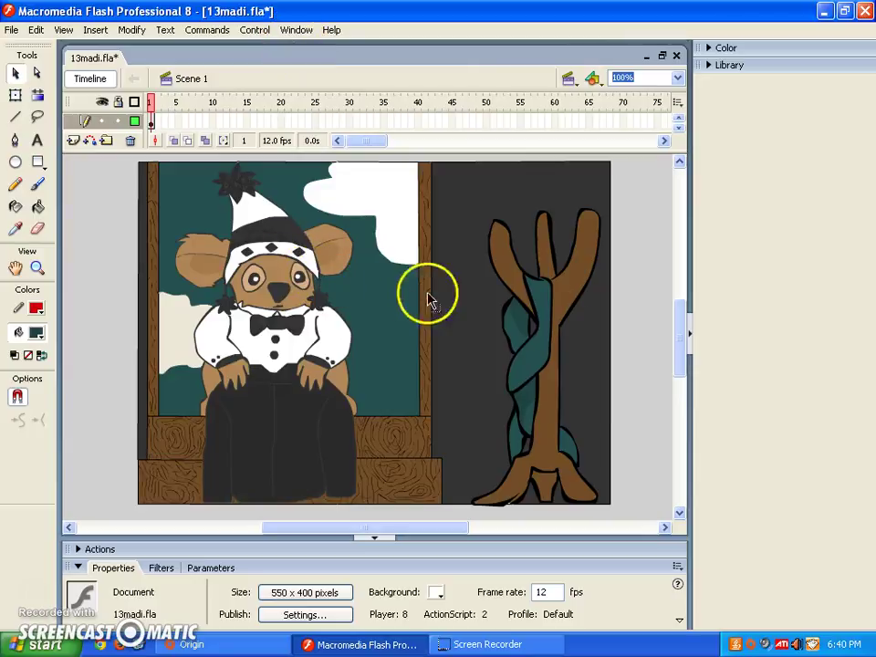
{"action": "left_click_drag", "start_coordinate": [677, 338], "coordinate": [676, 347]}
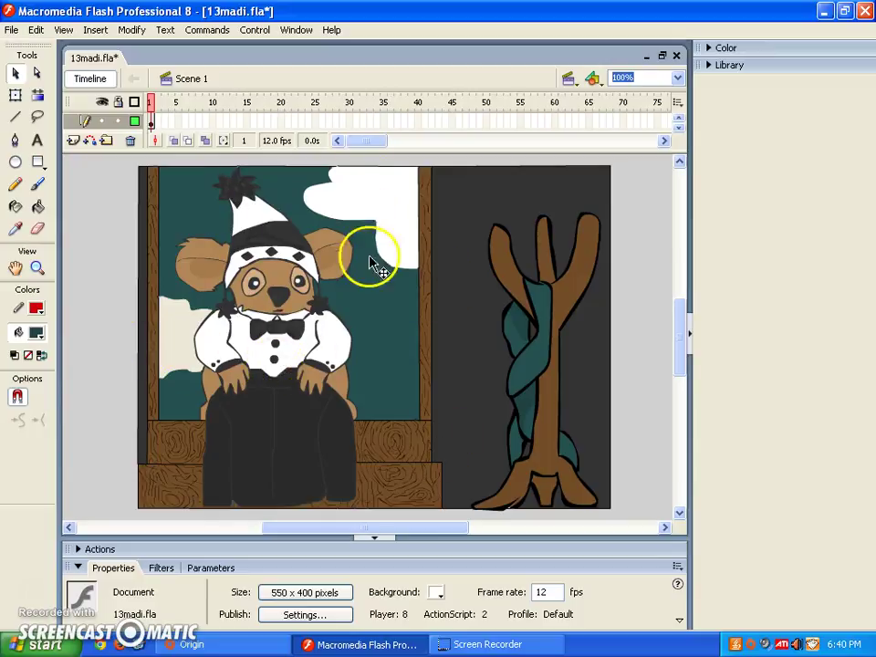
{"action": "left_click_drag", "start_coordinate": [681, 335], "coordinate": [676, 337]}
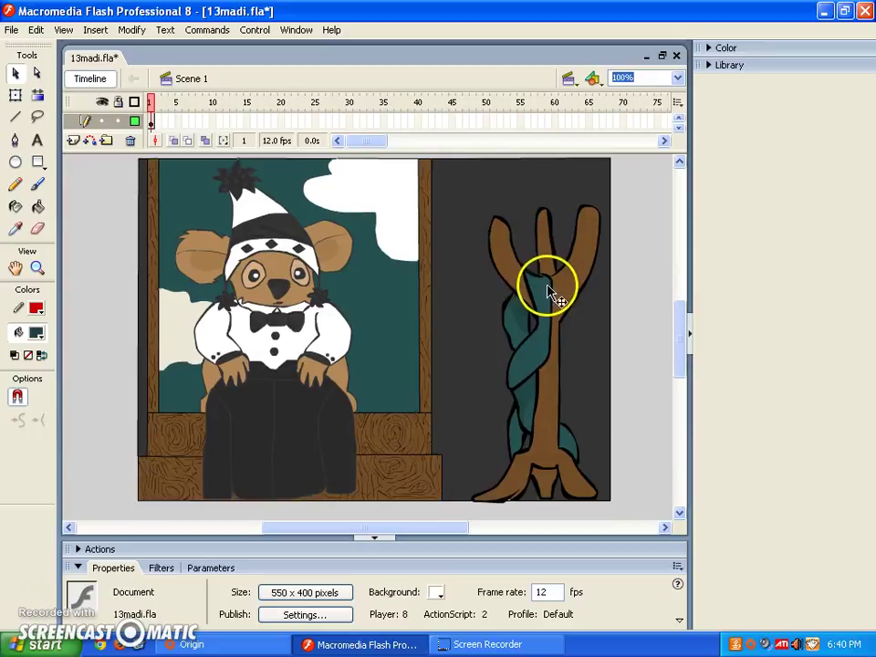
{"action": "left_click_drag", "start_coordinate": [679, 348], "coordinate": [679, 344]}
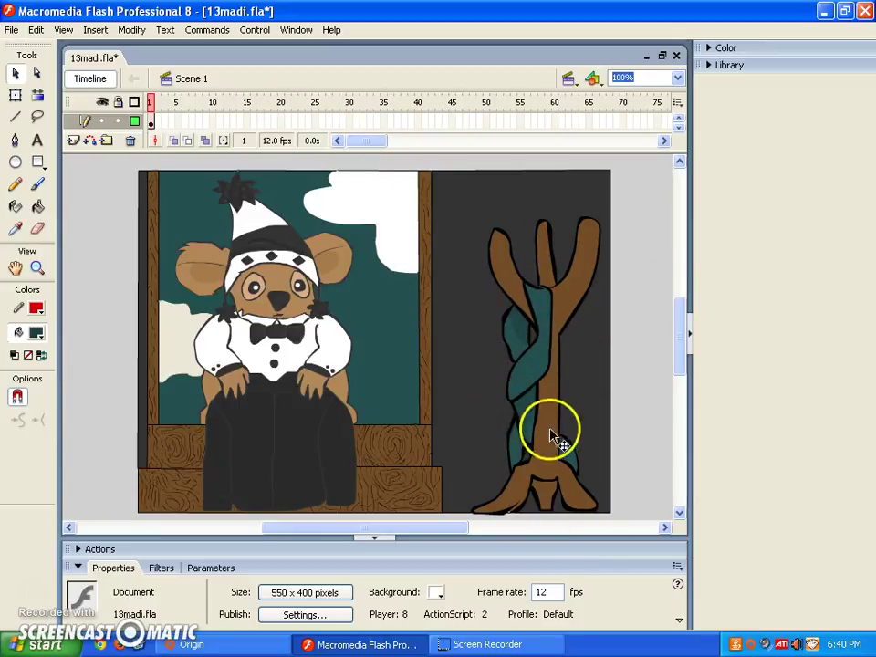
Step: Restore the taller upper section of the teal scarf along the trunk
{"action": "key", "text": "ctrl+z"}
{"action": "key", "text": "ctrl+z"}
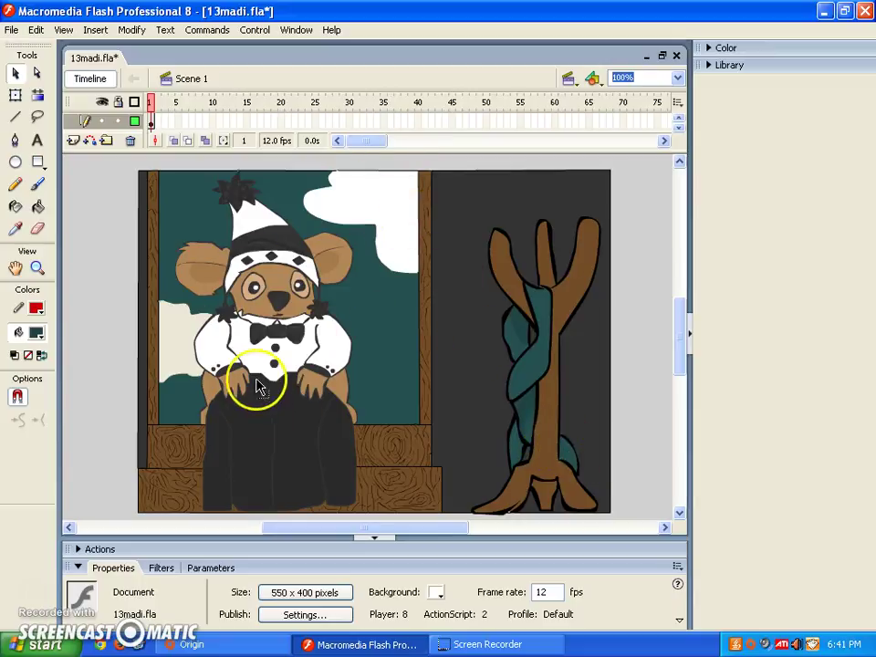